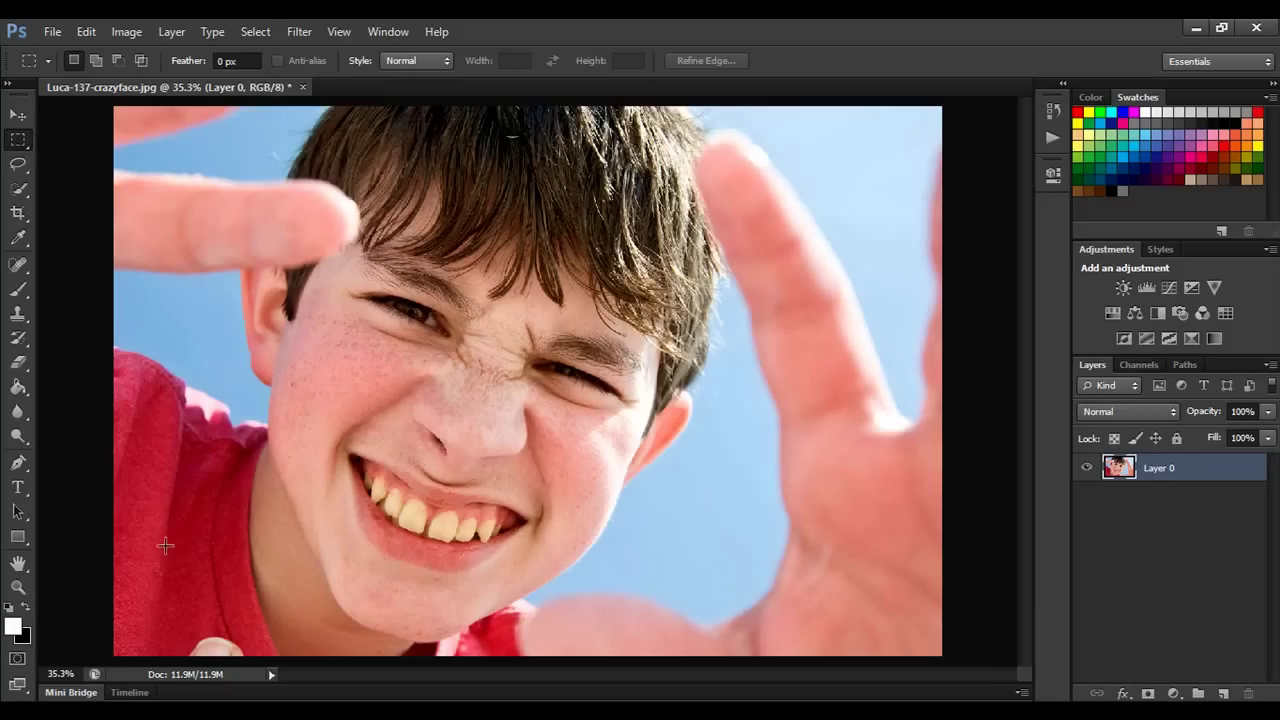
# Zoom the photo to 100% and centre the boy's mouth and yellow teeth in view.
pyautogui.hotkey('ctrl', '1')
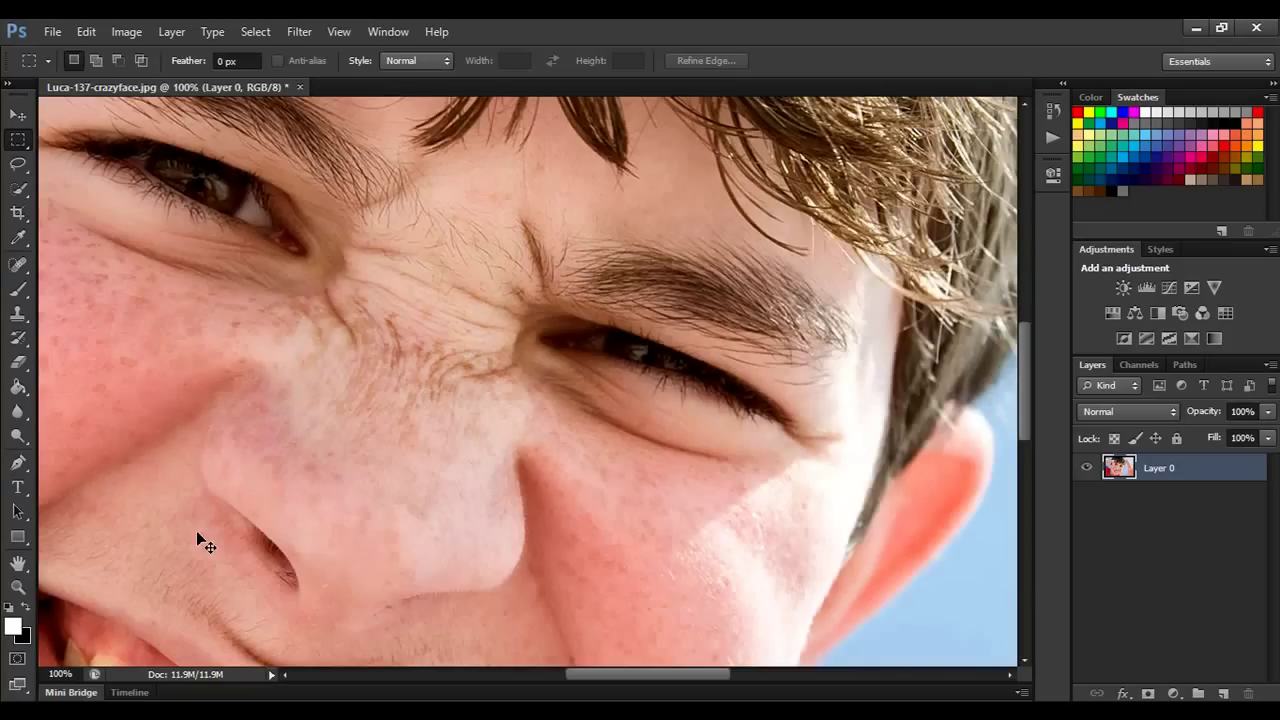
pyautogui.scroll(-5, 392, 575)
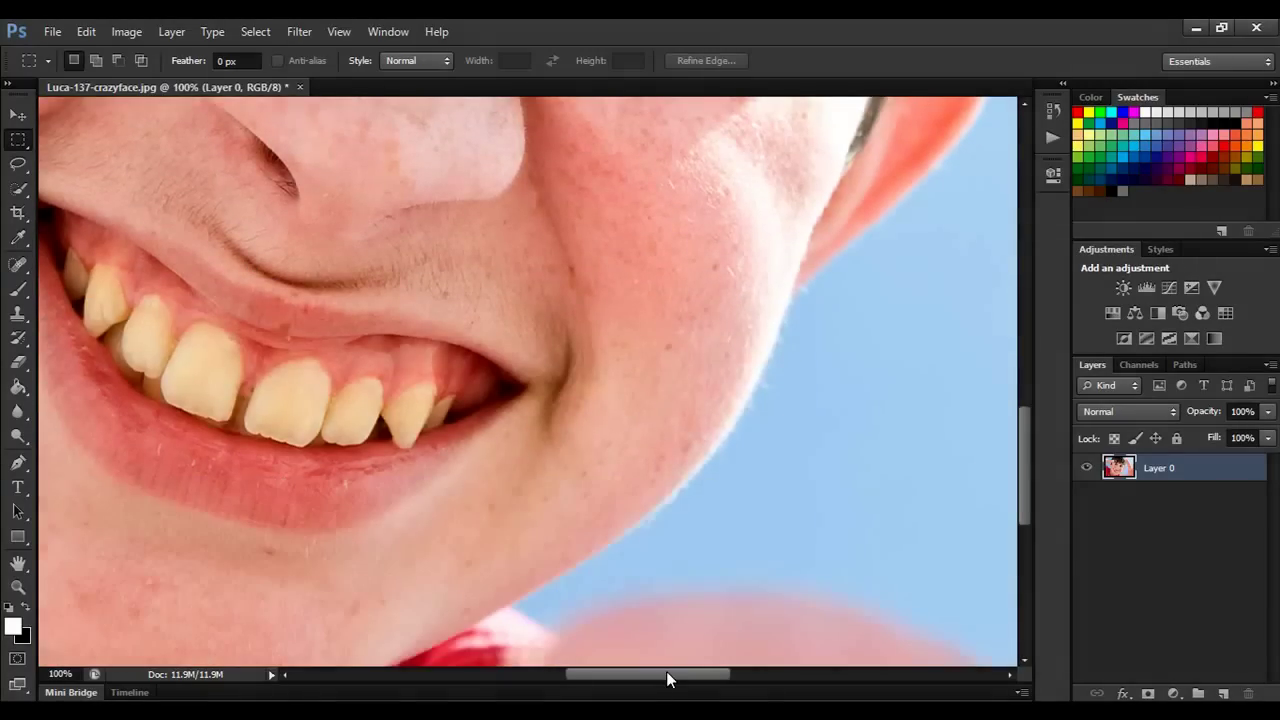
pyautogui.moveTo(666, 671); pyautogui.dragTo(620, 674)
pyautogui.scroll(1, 746, 599)
pyautogui.scroll(1, 746, 599)
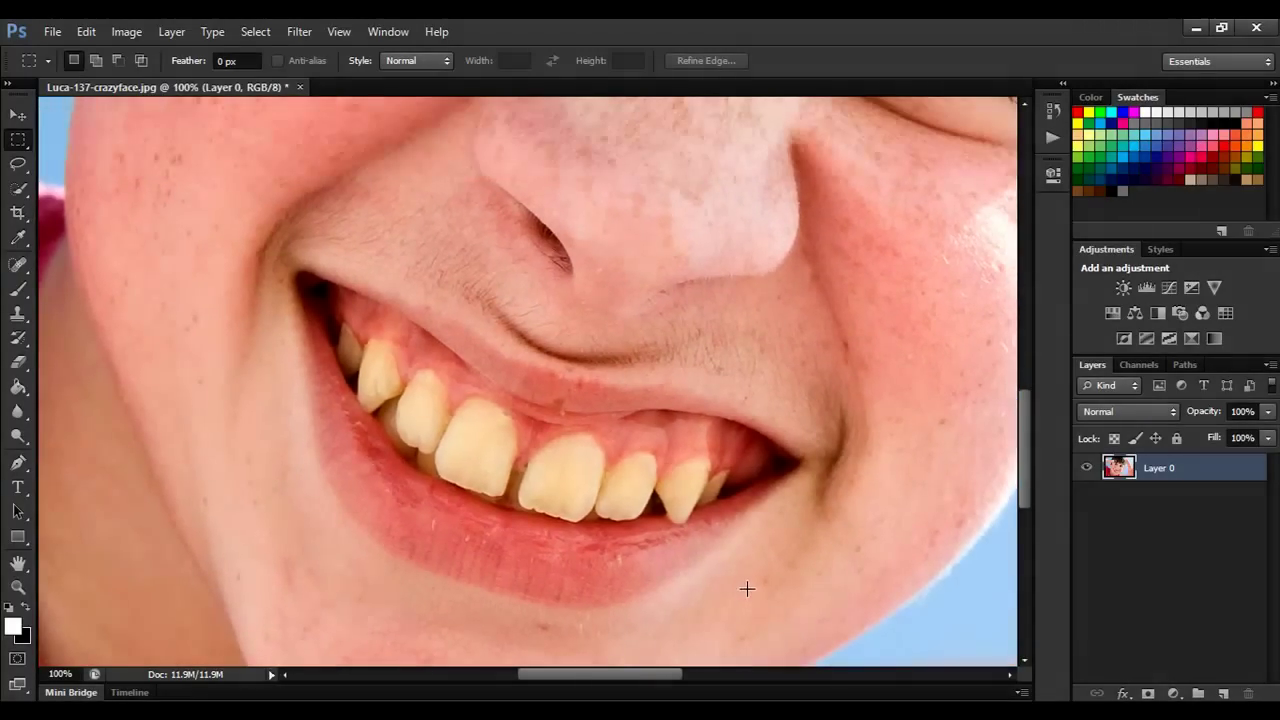
# Select the upper teeth with the Quick Selection tool, joining the left and right teeth.
pyautogui.click(22, 190)
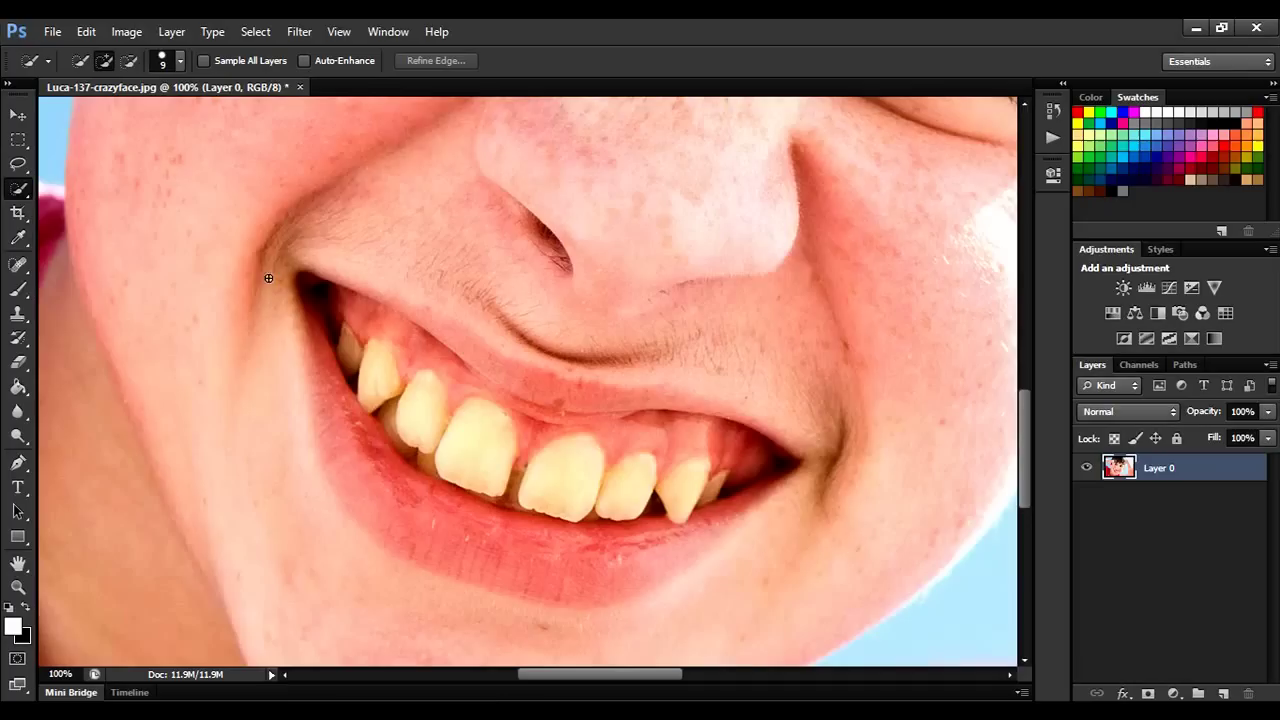
pyautogui.click(349, 353)
pyautogui.moveTo(575, 475)
pyautogui.mouseDown()
pyautogui.moveTo(676, 485)
pyautogui.moveTo(710, 472)
pyautogui.mouseUp()
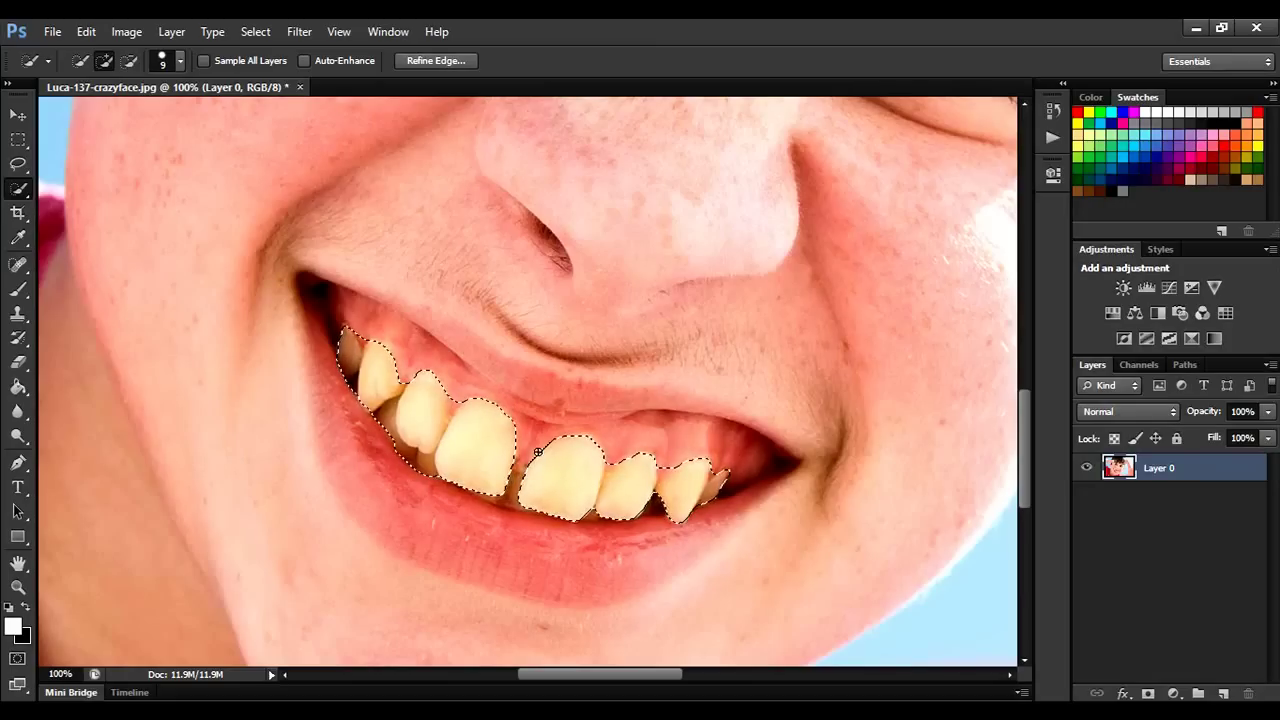
pyautogui.moveTo(527, 456); pyautogui.dragTo(536, 451)
# Subtract the gum gap above the front teeth from the selection.
pyautogui.press('alt')
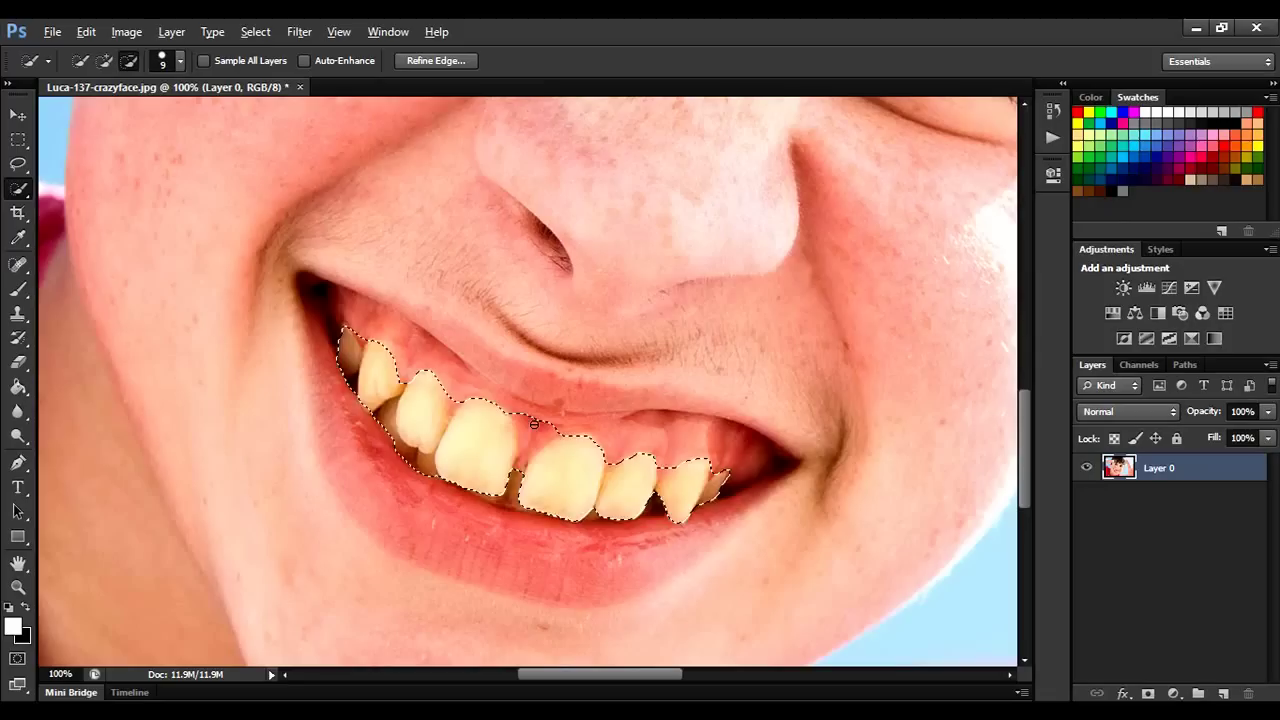
pyautogui.moveTo(538, 430)
pyautogui.mouseDown()
pyautogui.moveTo(552, 427)
pyautogui.moveTo(526, 449)
pyautogui.moveTo(518, 415)
pyautogui.moveTo(535, 440)
pyautogui.moveTo(559, 431)
pyautogui.mouseUp()
pyautogui.press('alt')
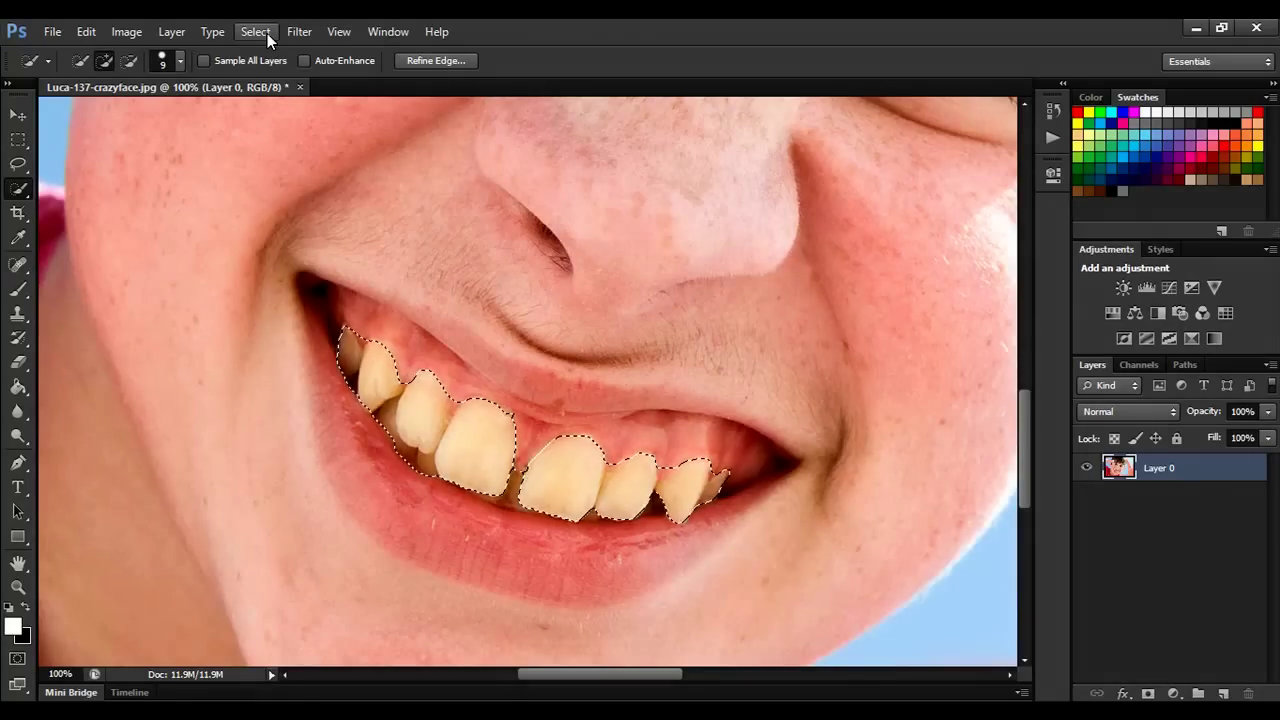
# Feather the teeth selection with a 5-pixel radius.
pyautogui.click(267, 33)
pyautogui.moveTo(334, 240)
pyautogui.click(459, 312)
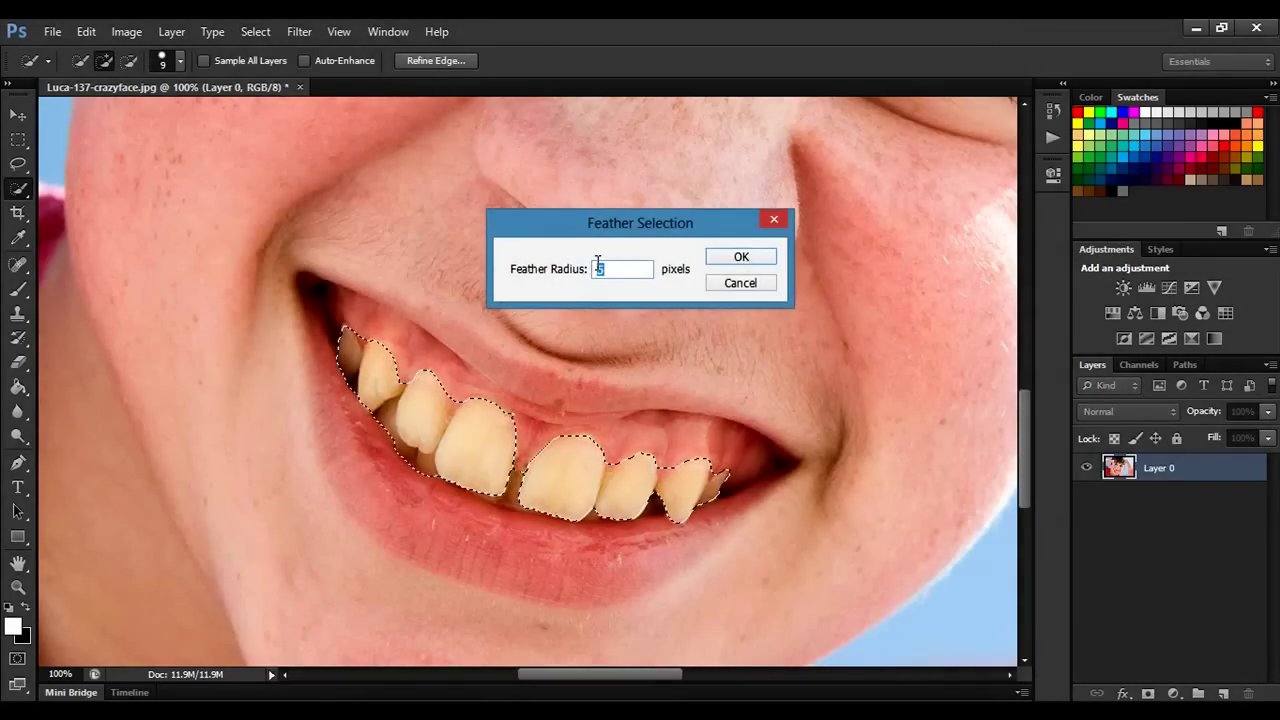
pyautogui.click(735, 260)
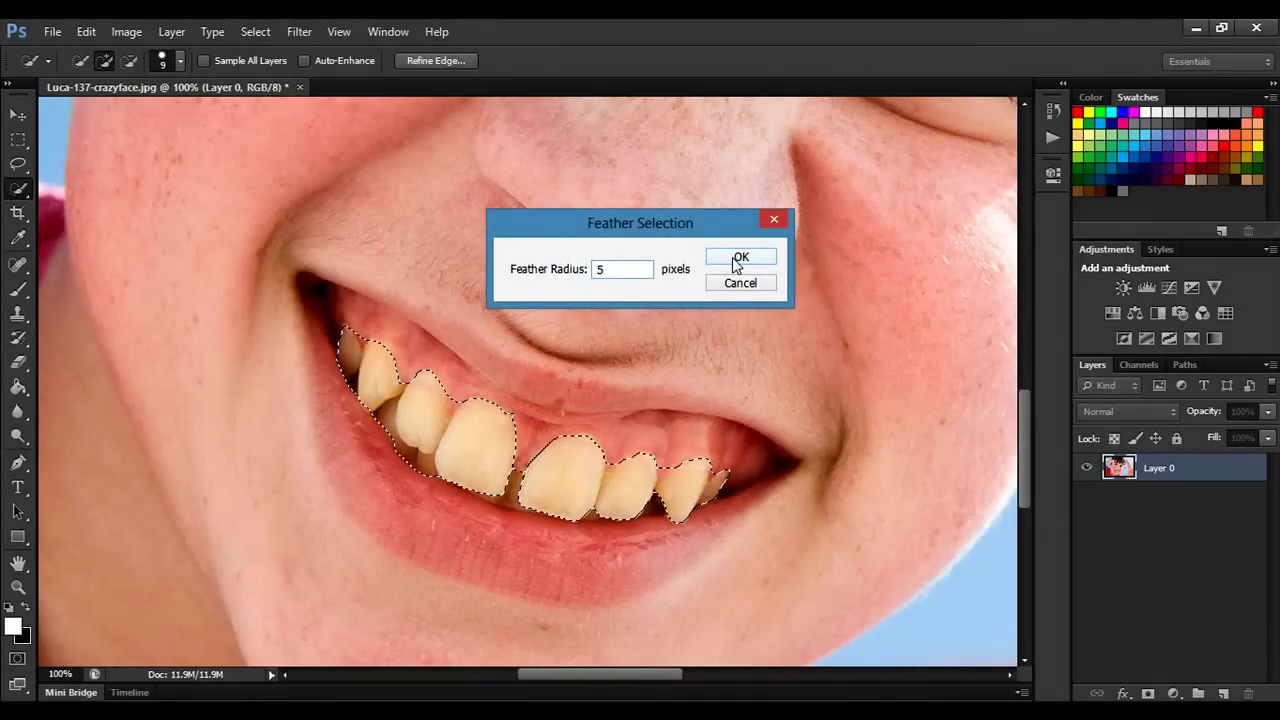
pyautogui.click(737, 260)
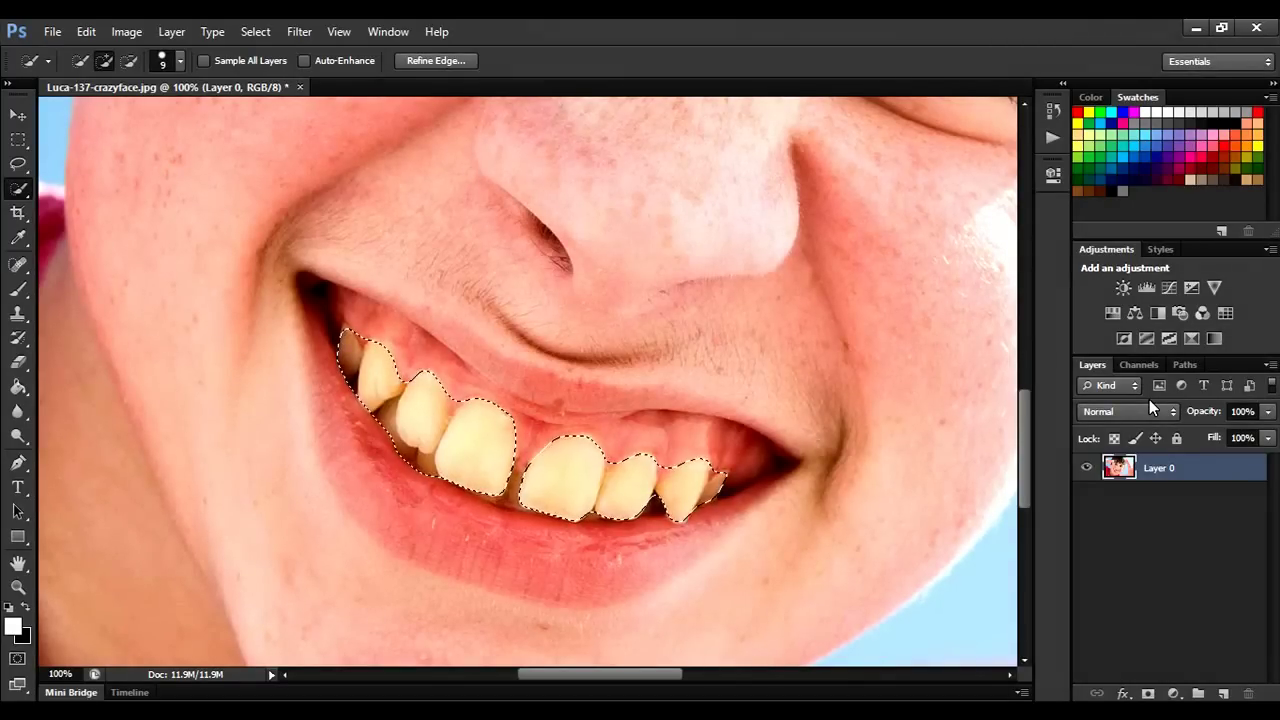
# Add Layer 1 with a teeth-shaped layer mask and reload the mask as a selection.
pyautogui.click(1224, 693)
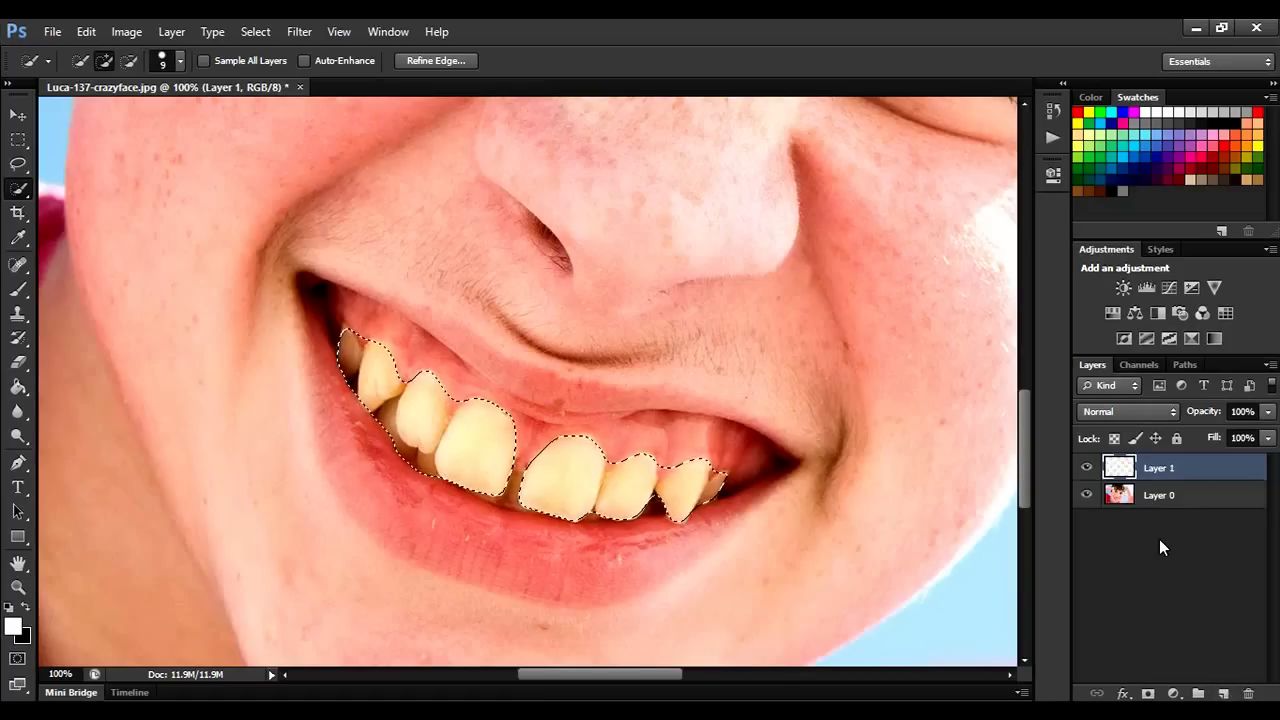
pyautogui.click(1147, 694)
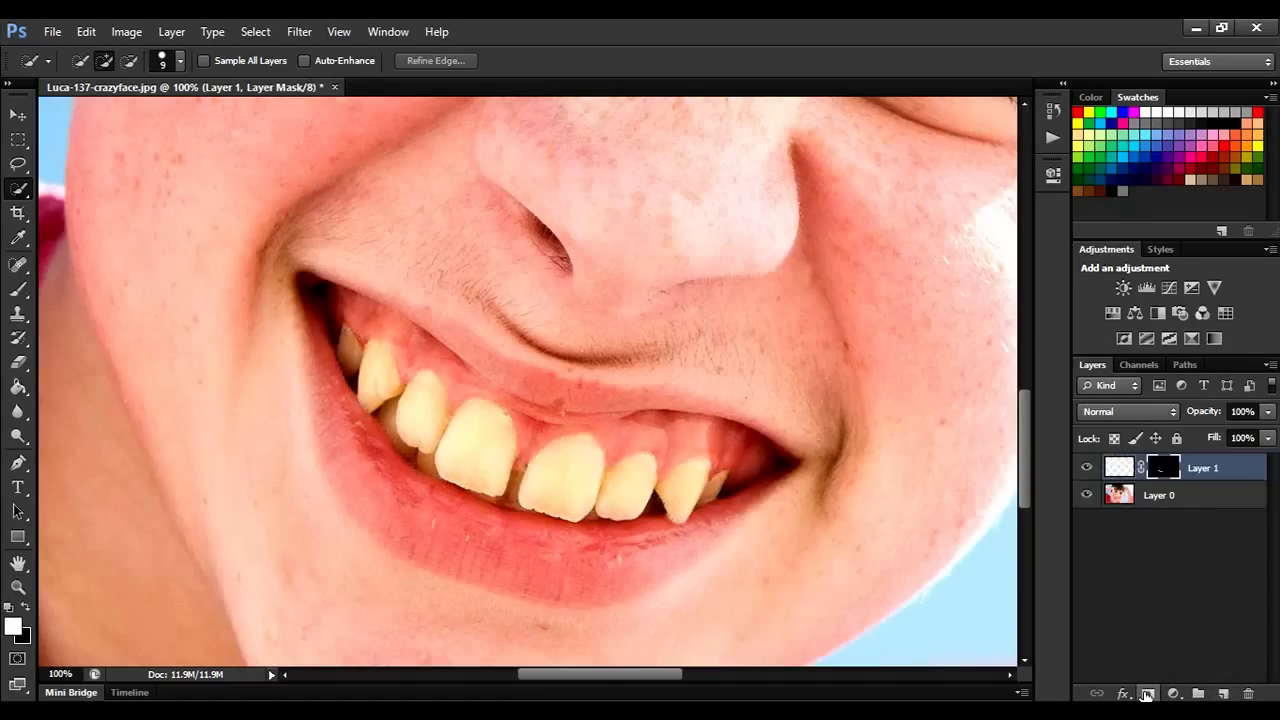
pyautogui.keyDown('ctrl'); pyautogui.click(1168, 470); pyautogui.keyUp('ctrl')
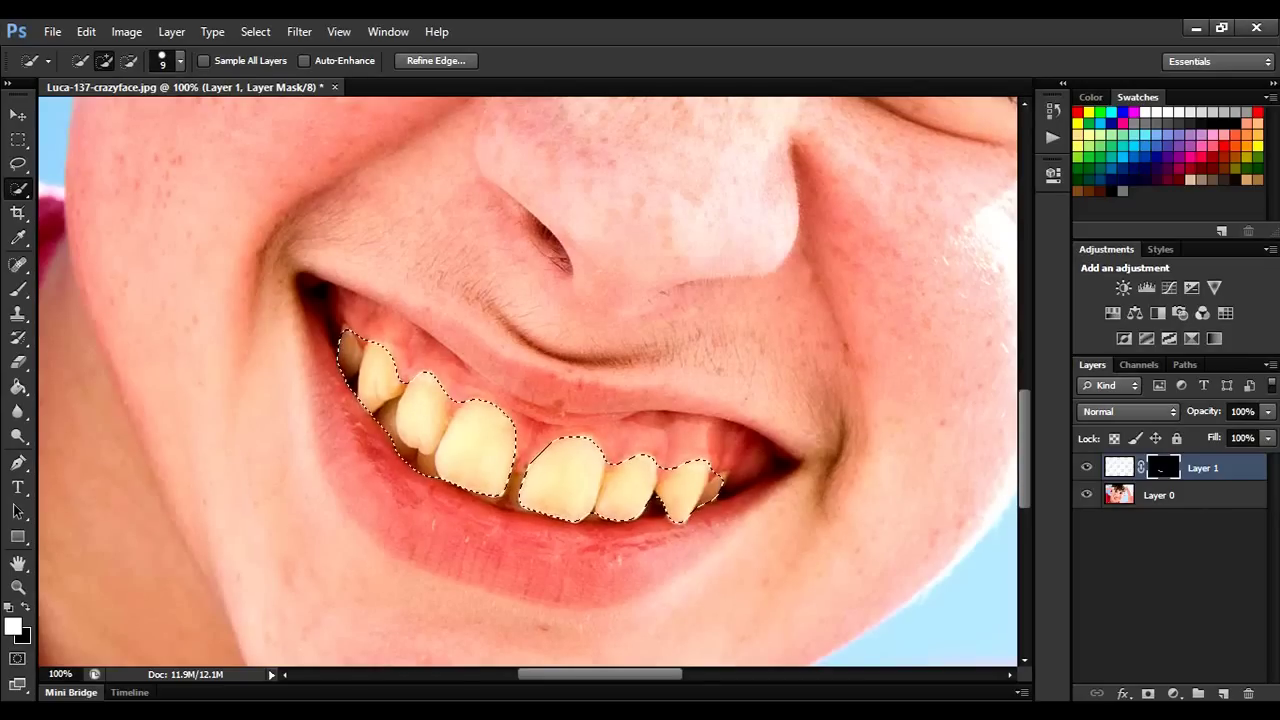
# Add a Hue/Saturation adjustment layer and lower the Yellows saturation to -47.
pyautogui.click(1170, 692)
pyautogui.click(1166, 470)
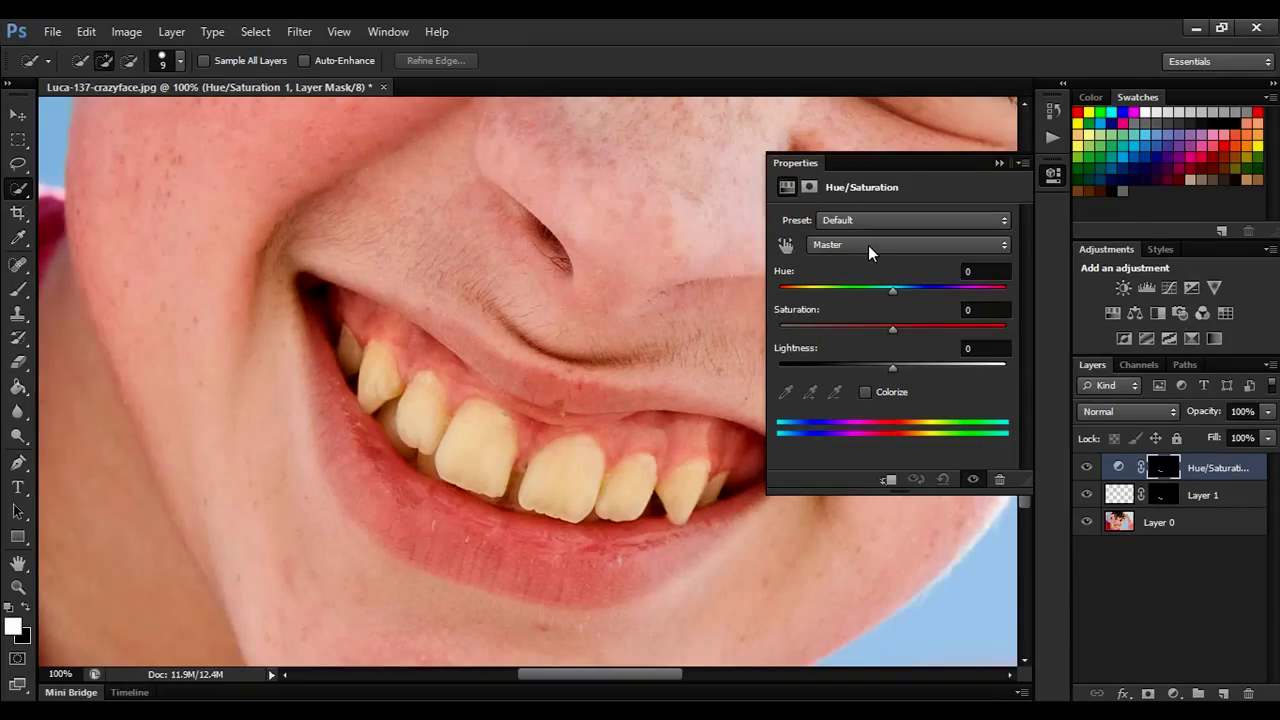
pyautogui.click(868, 245)
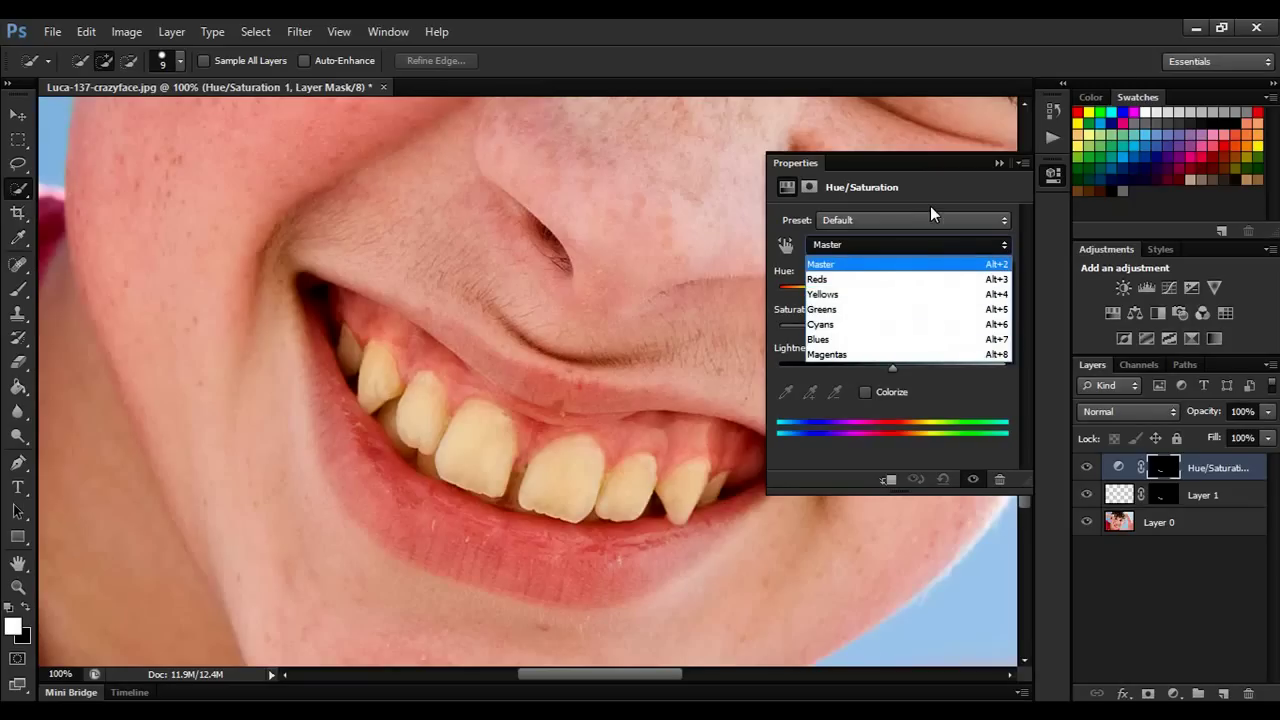
pyautogui.click(880, 292)
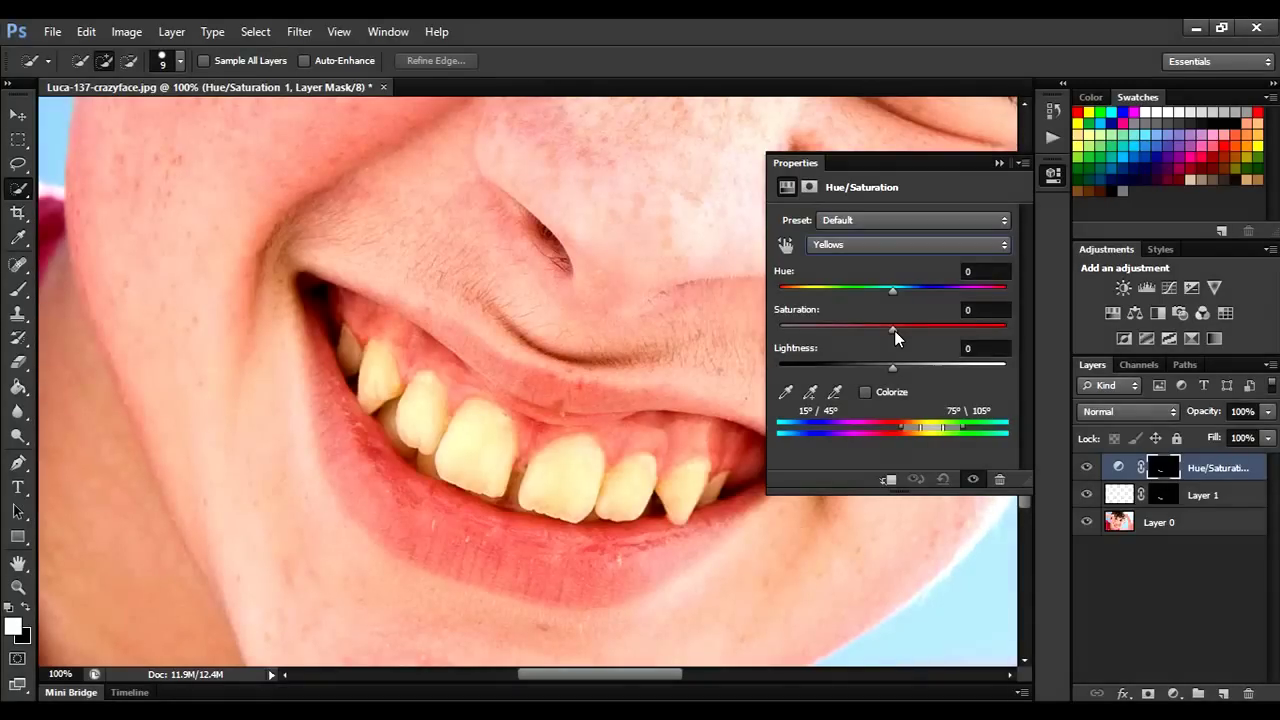
pyautogui.moveTo(894, 330); pyautogui.dragTo(876, 331)
pyautogui.moveTo(875, 330); pyautogui.dragTo(838, 338)
# Close the Hue/Saturation properties and toggle the layer off and on to compare.
pyautogui.click(1114, 568)
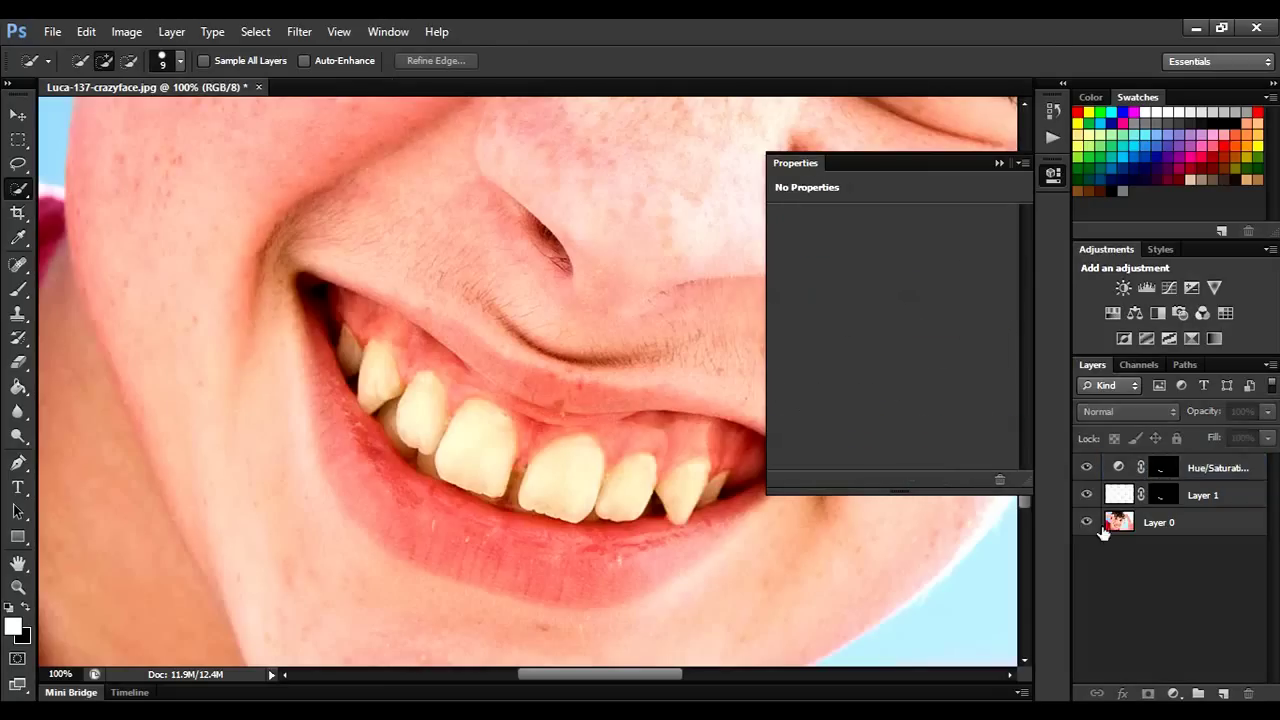
pyautogui.click(998, 162)
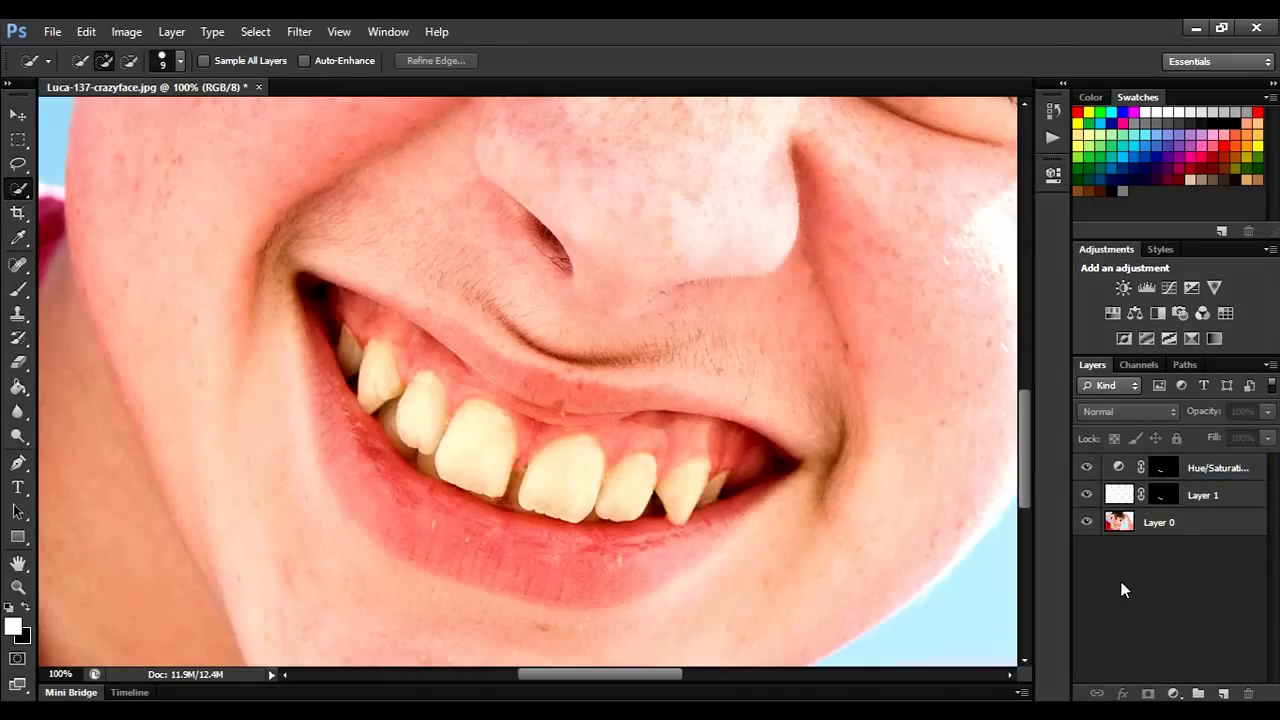
pyautogui.click(1086, 467)
pyautogui.click(1086, 467)
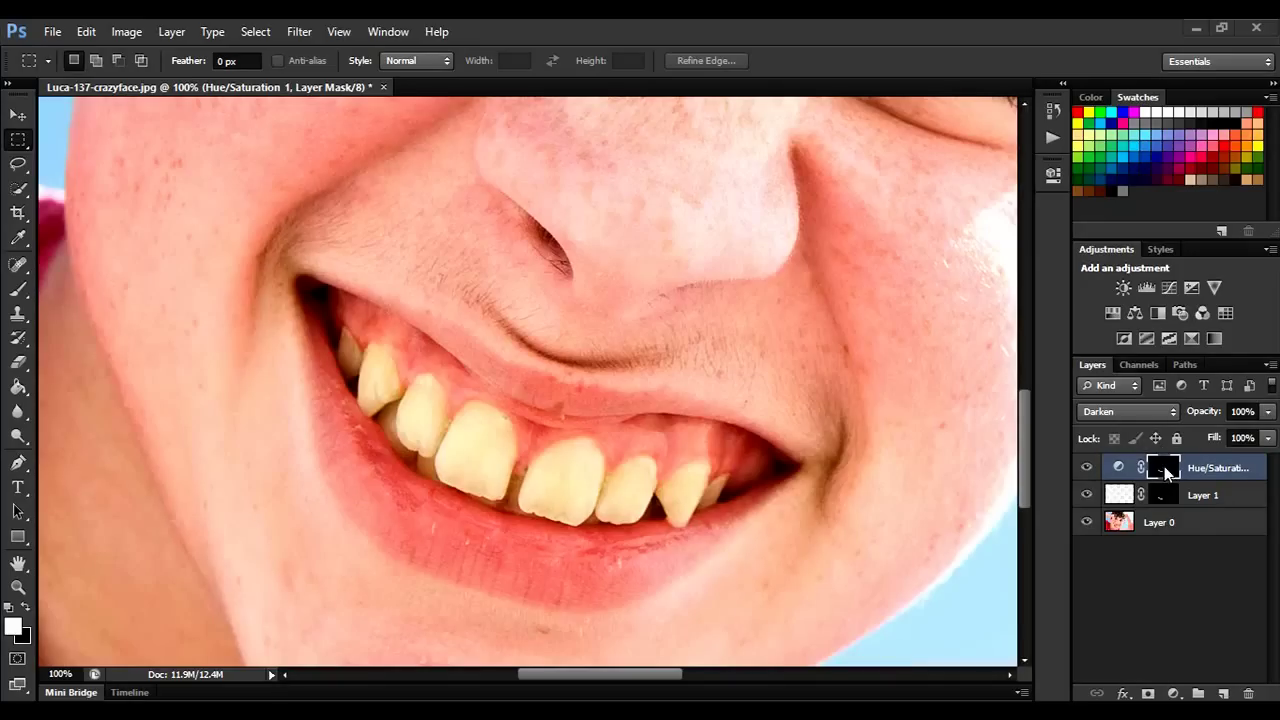
# Load the Hue/Saturation mask as a selection and add a teeth-masked Brightness/Contrast layer.
pyautogui.moveTo(1164, 466); pyautogui.dragTo(1168, 468)
pyautogui.keyDown('ctrl'); pyautogui.click(1168, 468); pyautogui.keyUp('ctrl')
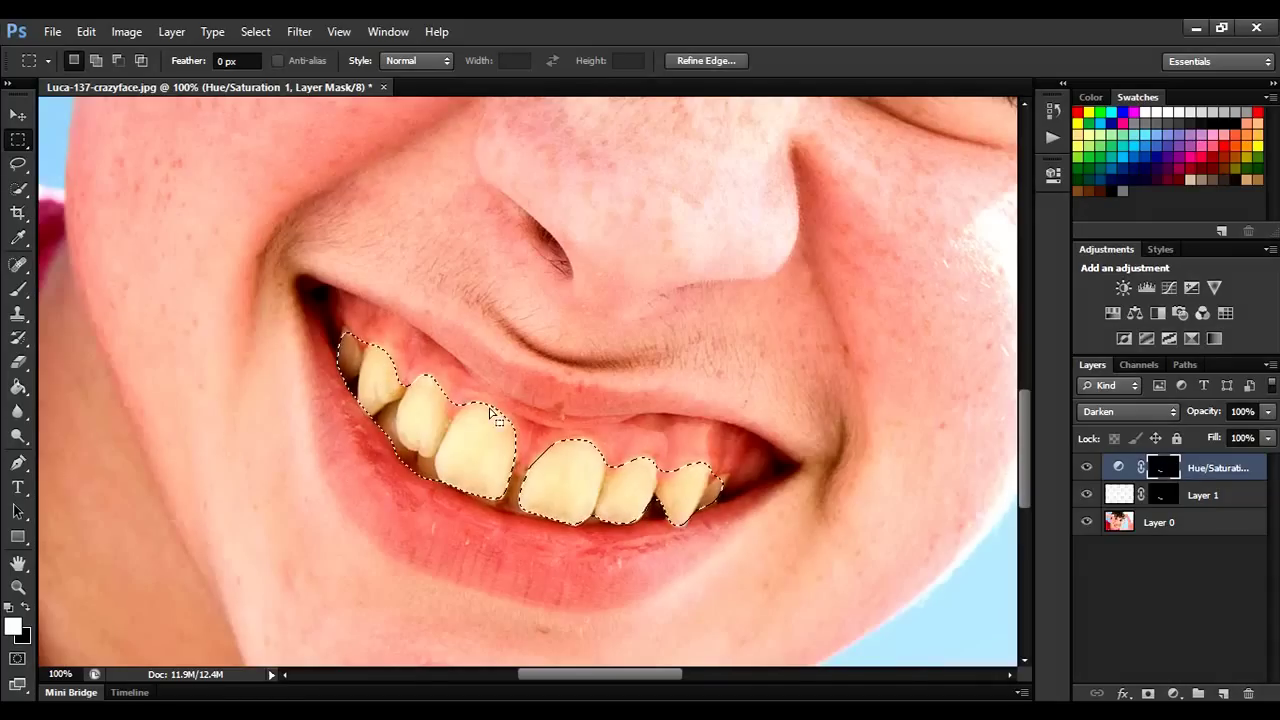
pyautogui.click(1174, 693)
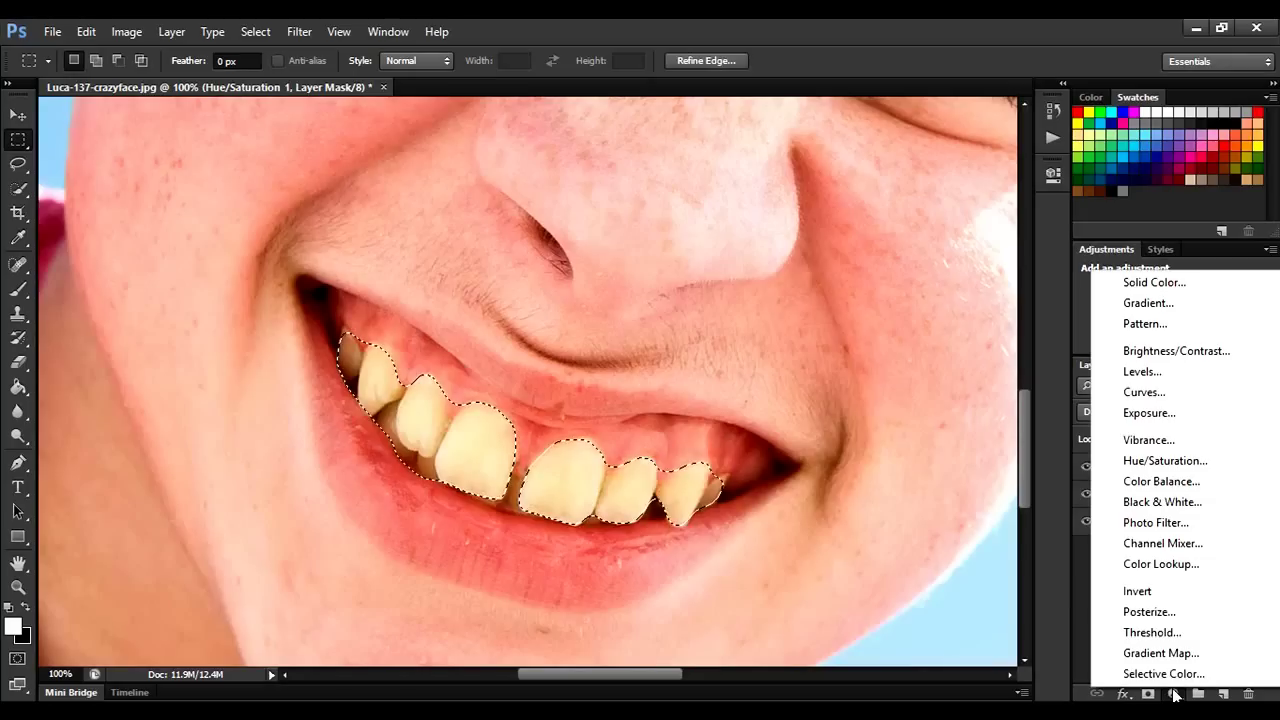
pyautogui.click(1176, 351)
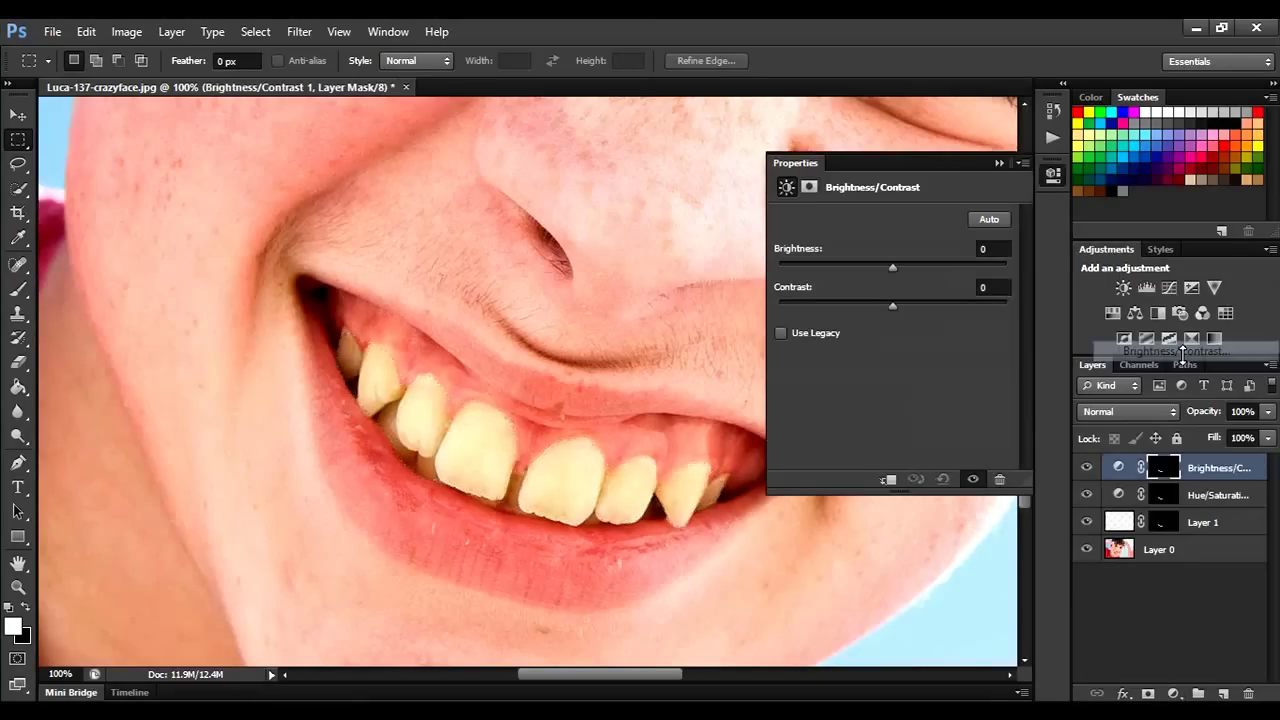
# Set the Brightness/Contrast layer's blend mode to Screen after briefly trying Color Burn.
pyautogui.click(1000, 162)
pyautogui.click(1103, 412)
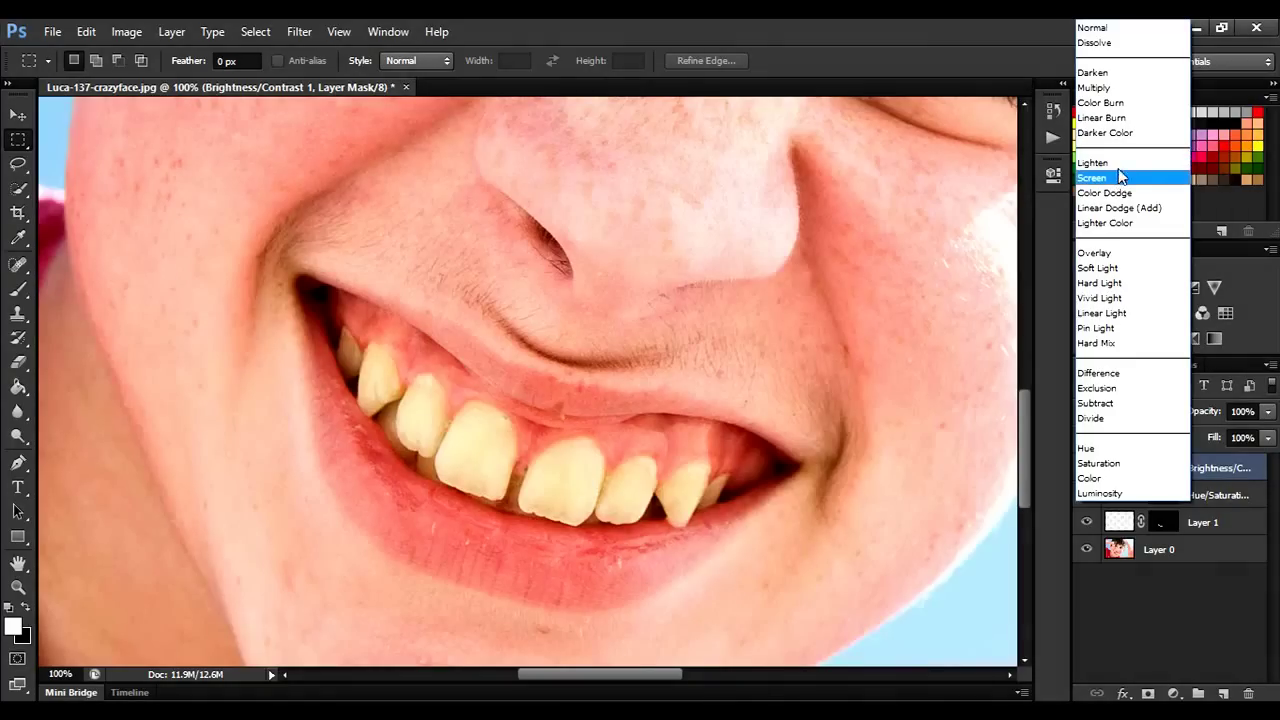
pyautogui.click(1130, 103)
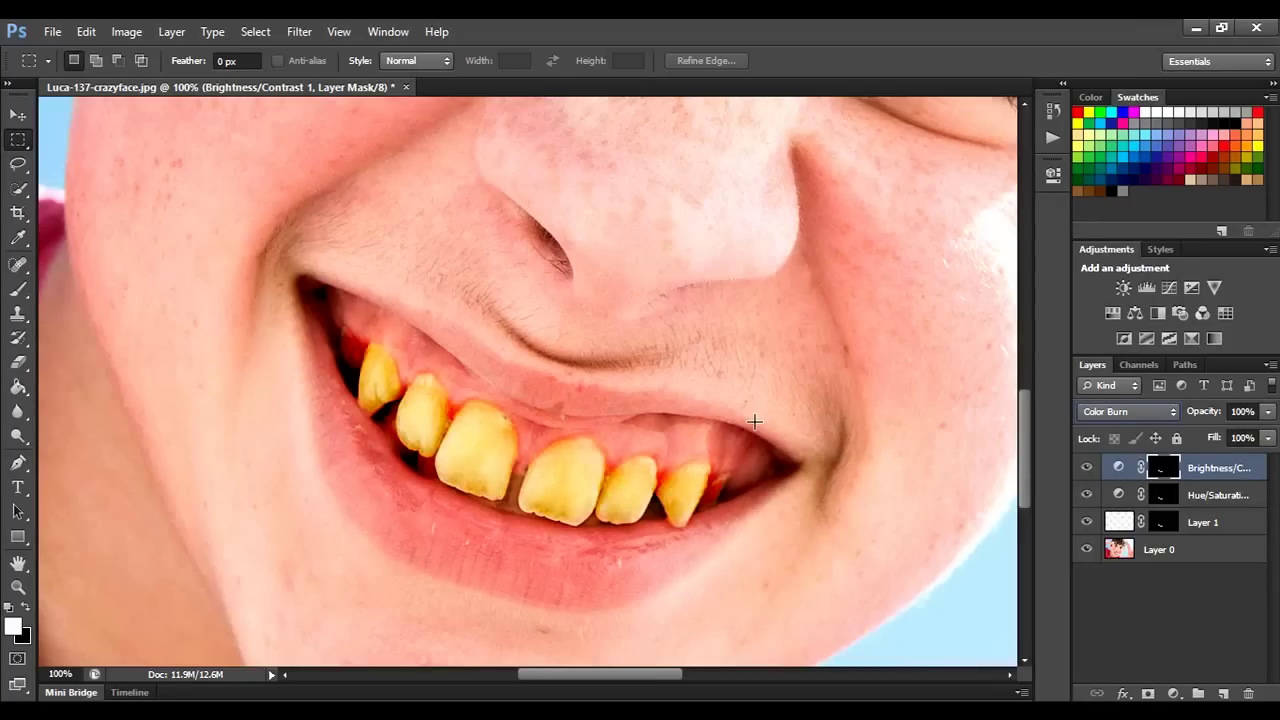
pyautogui.click(1153, 411)
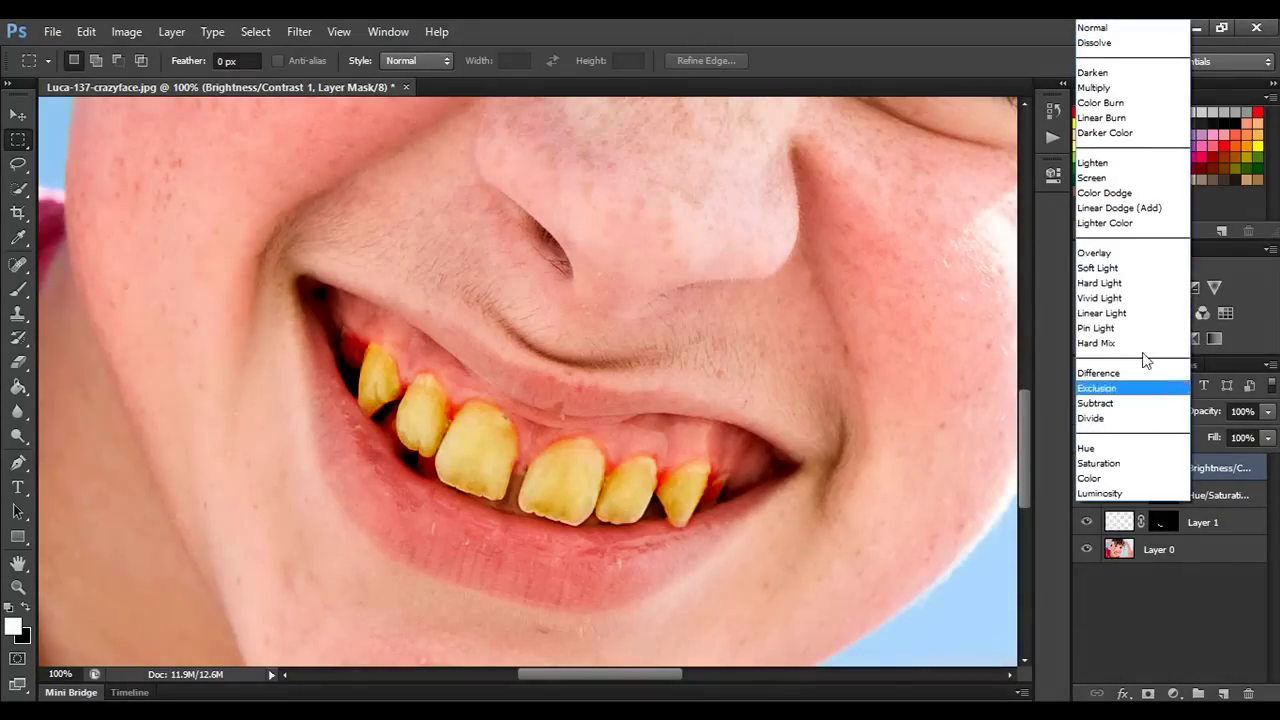
pyautogui.click(1131, 178)
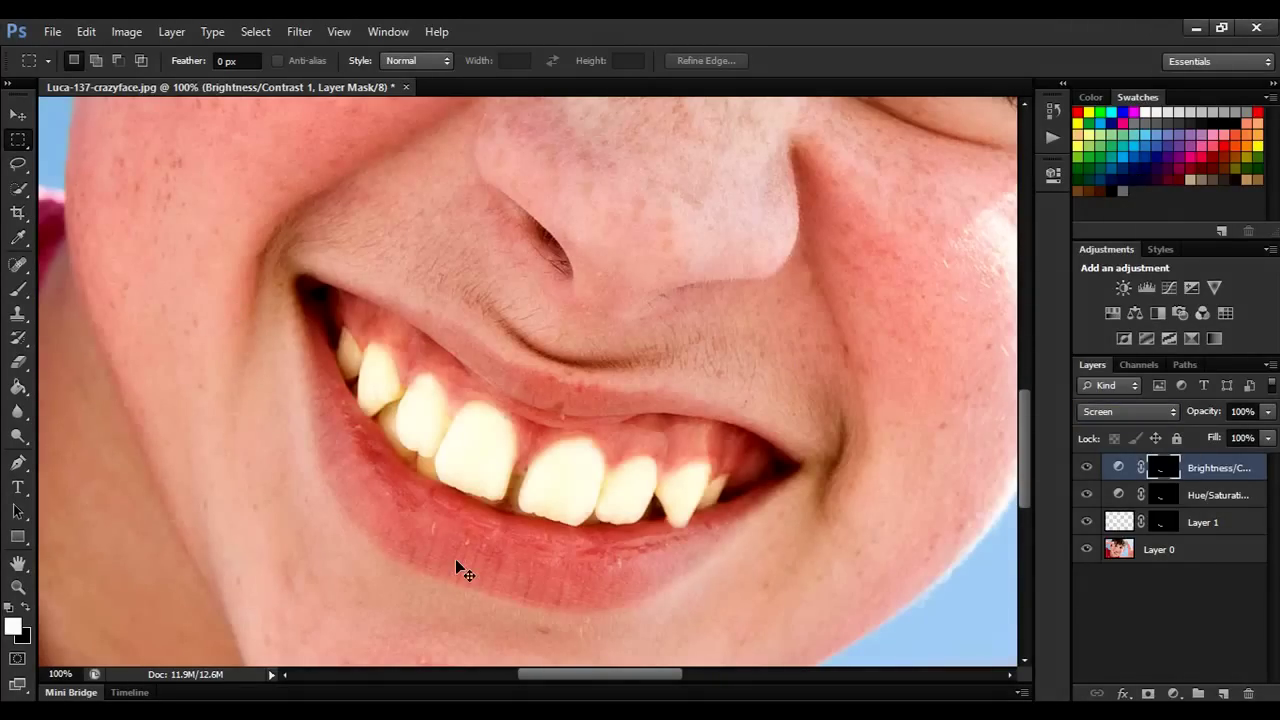
# Zoom out and lower the Brightness/Contrast layer's opacity to 25%.
pyautogui.hotkey('ctrl', '-')
pyautogui.hotkey('ctrl', '-')
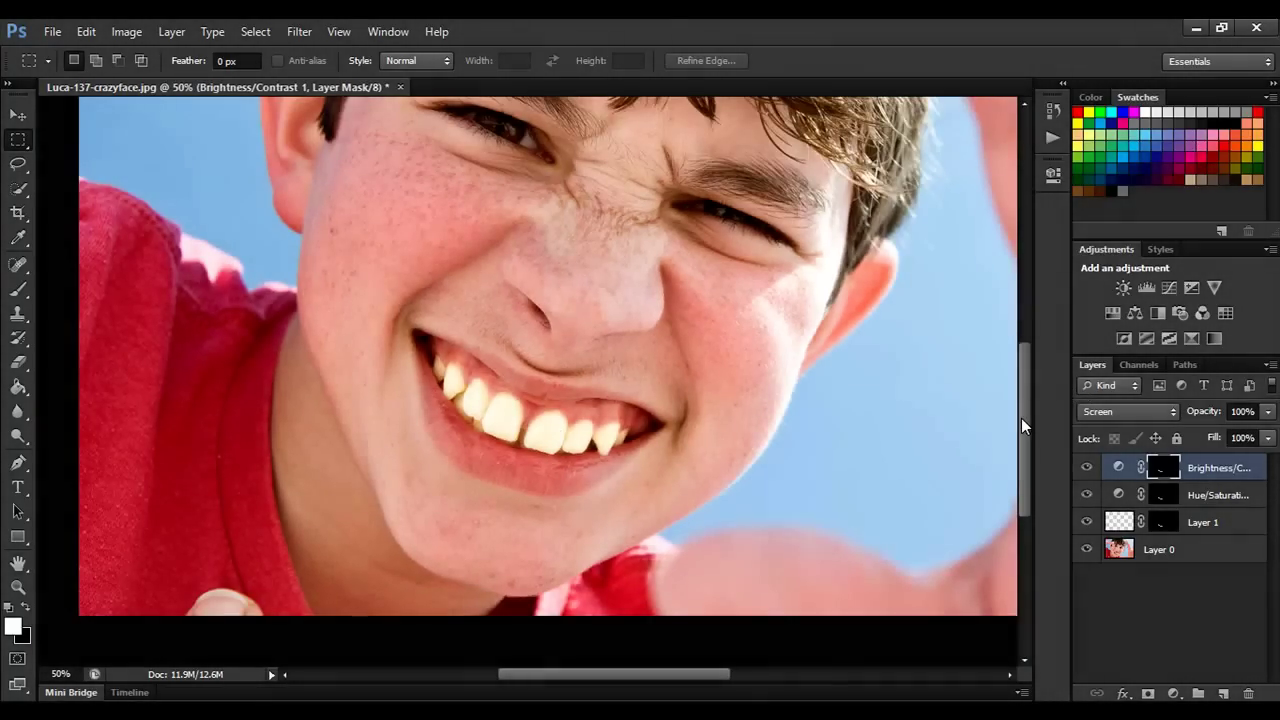
pyautogui.moveTo(1021, 418); pyautogui.dragTo(1022, 382)
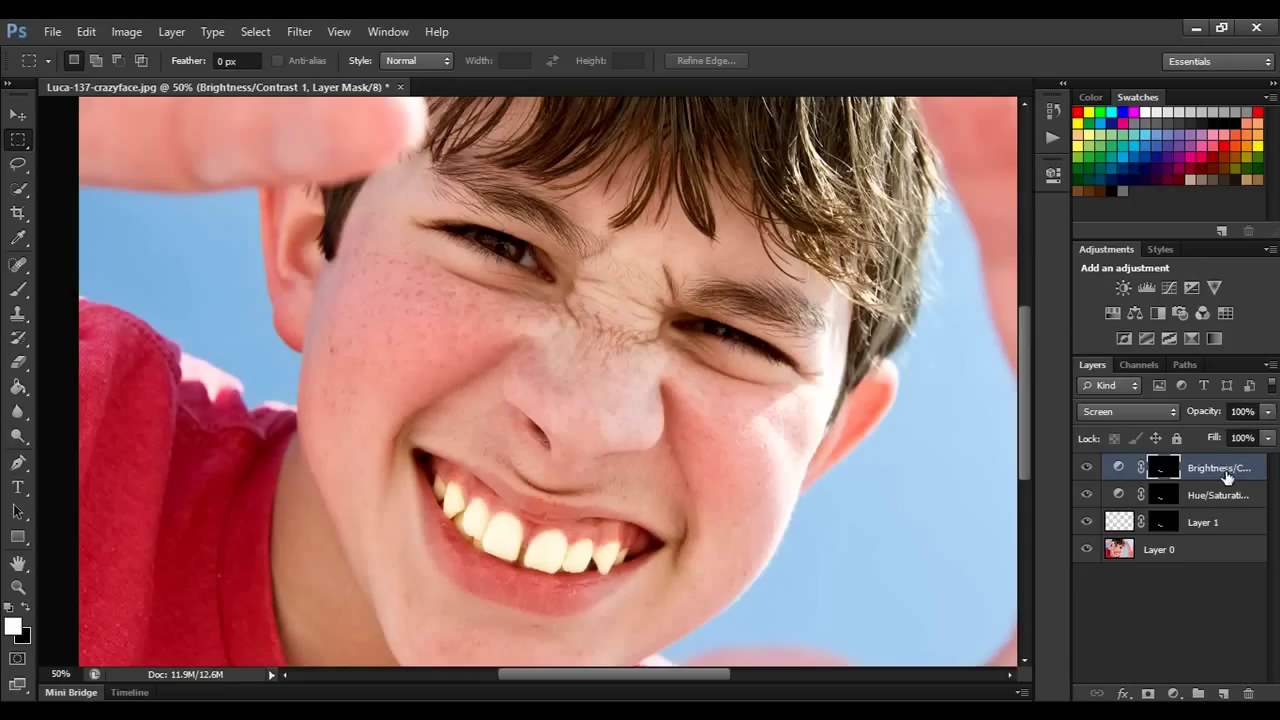
pyautogui.click(1268, 412)
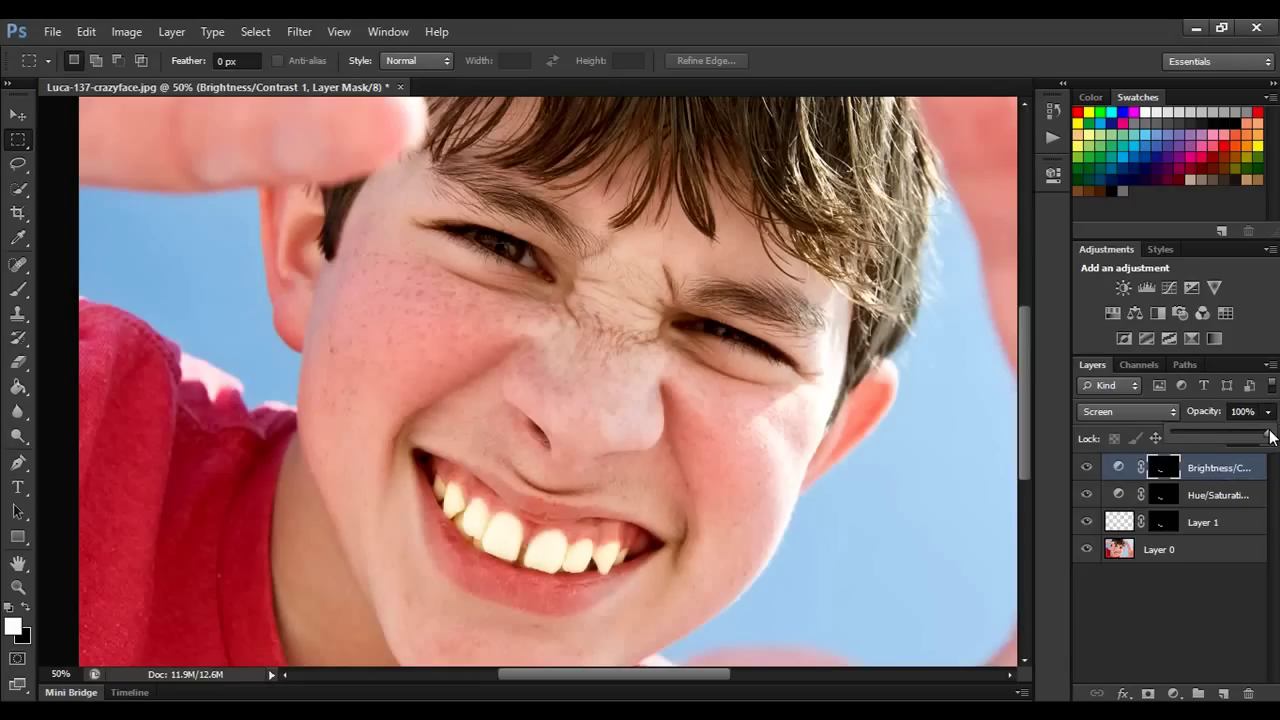
pyautogui.moveTo(1270, 432); pyautogui.dragTo(1197, 436)
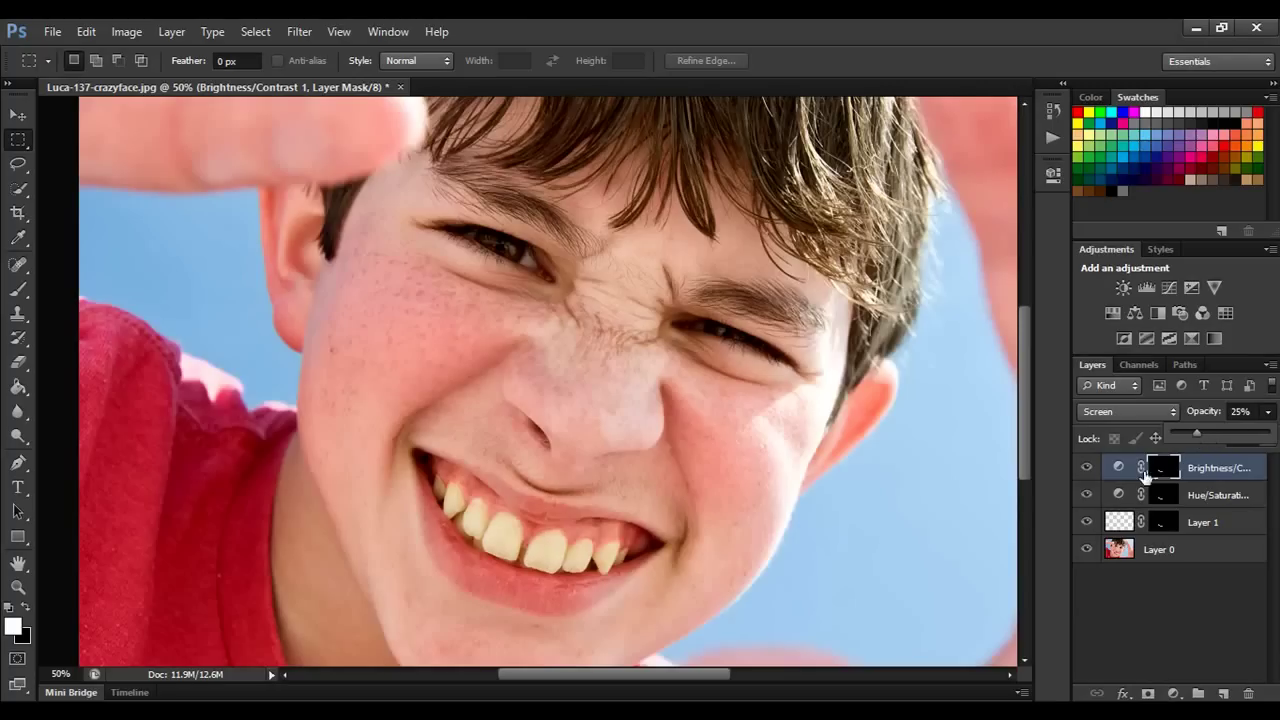
pyautogui.click(1182, 605)
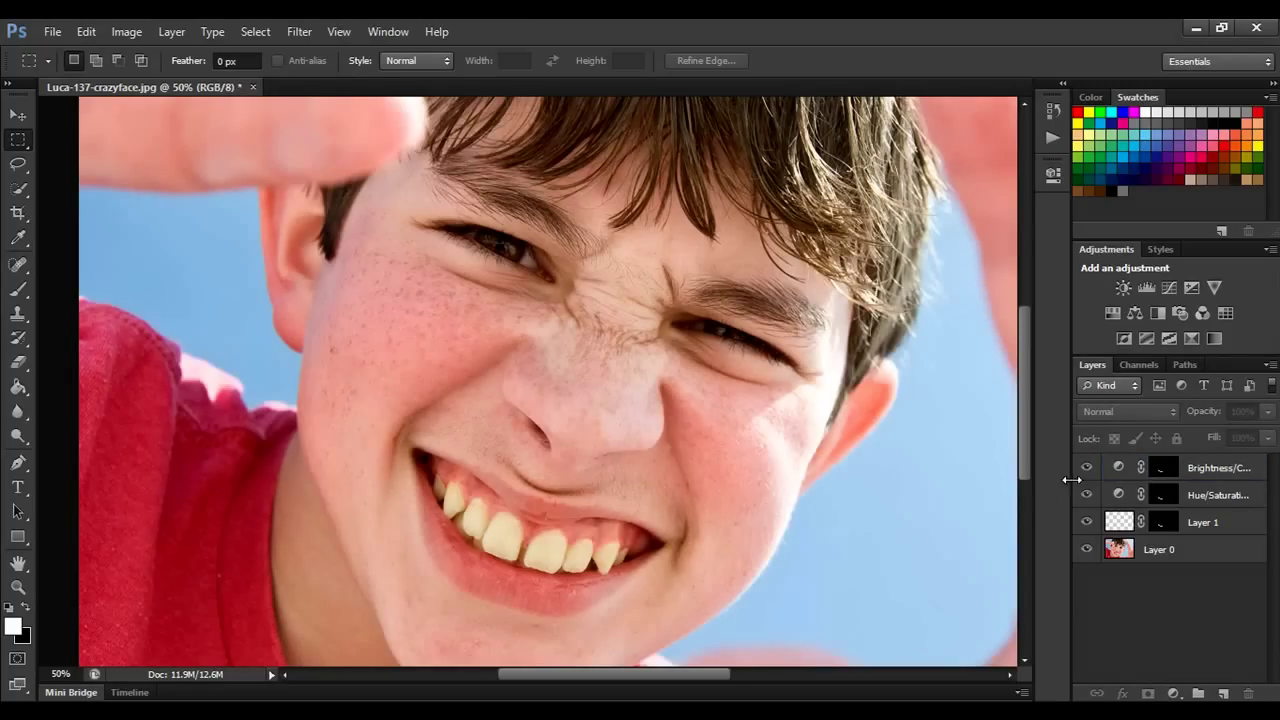
# Toggle the Brightness/Contrast layer on and off repeatedly to compare before and after.
pyautogui.click(1087, 467)
pyautogui.click(1087, 467)
pyautogui.click(1087, 467)
pyautogui.click(1087, 467)
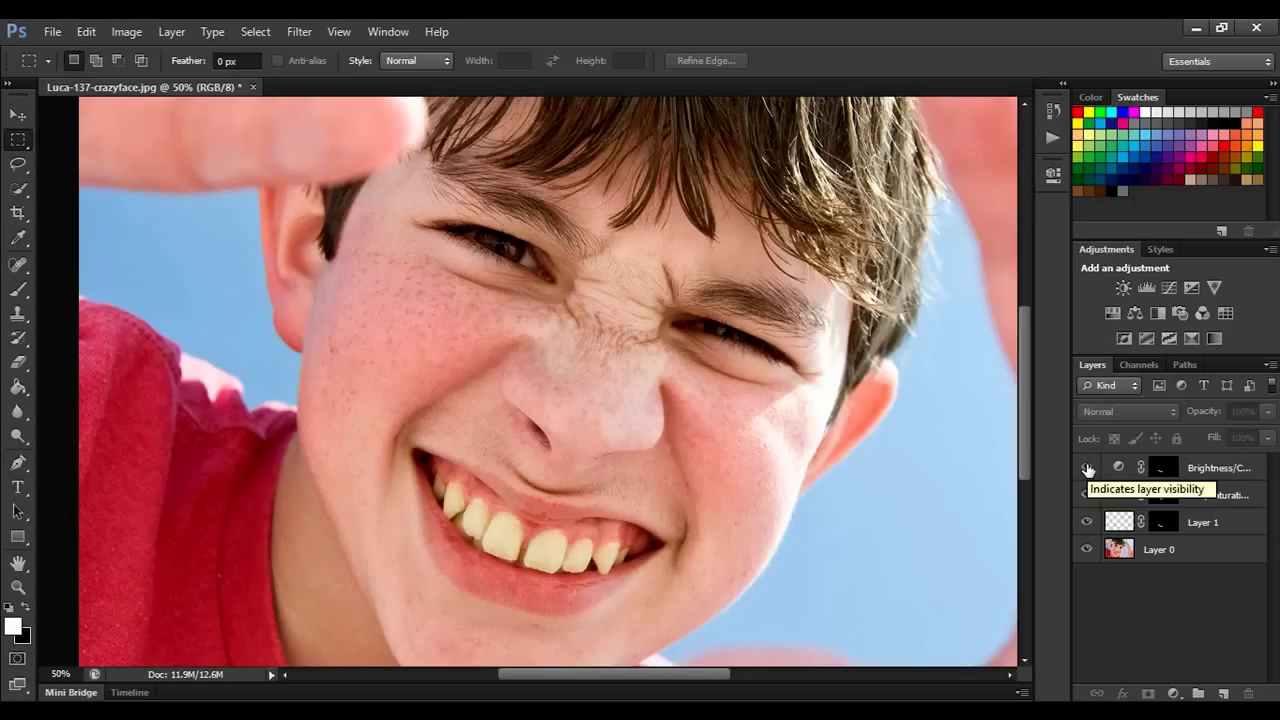
pyautogui.click(1087, 467)
pyautogui.click(1087, 467)
pyautogui.click(1087, 467)
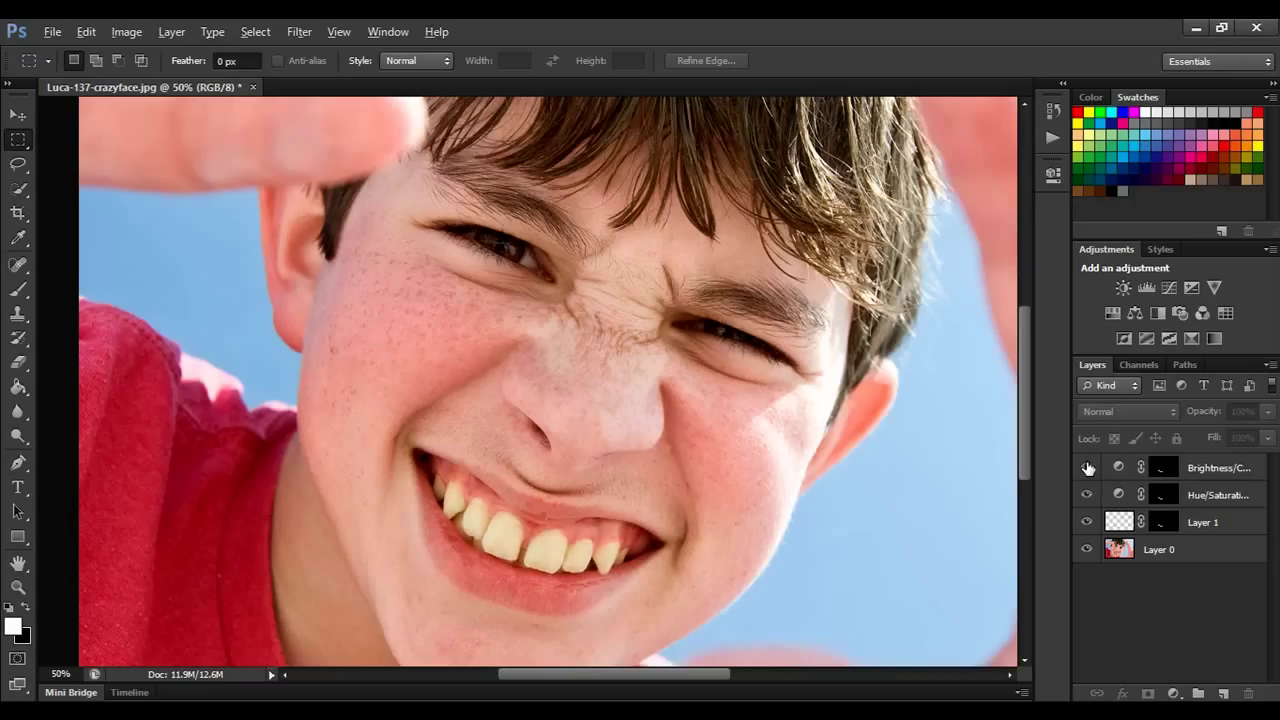
# Stamp visible layers into Layer 2, then hide Layer 1 and both adjustment layers.
pyautogui.hotkey('ctrl', 'alt', 'shift', 'e')
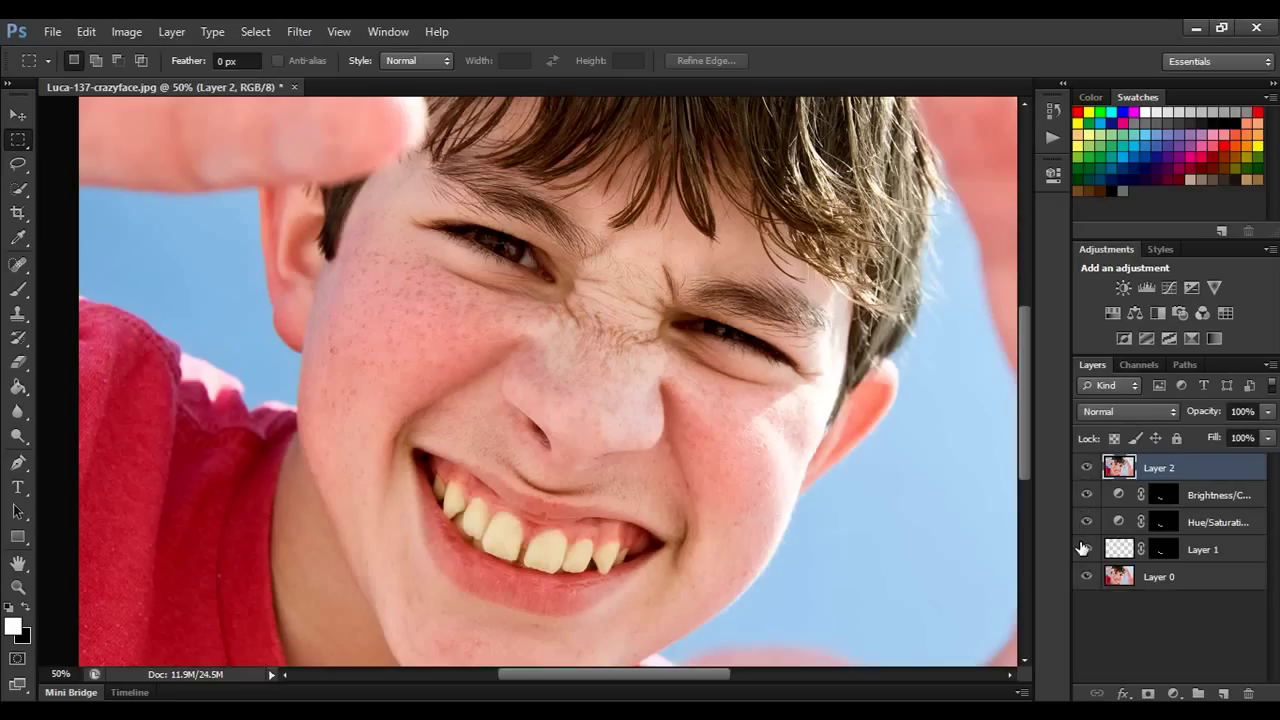
pyautogui.click(1084, 549)
pyautogui.click(1087, 521)
pyautogui.click(1087, 494)
pyautogui.click(1085, 467)
pyautogui.click(1085, 467)
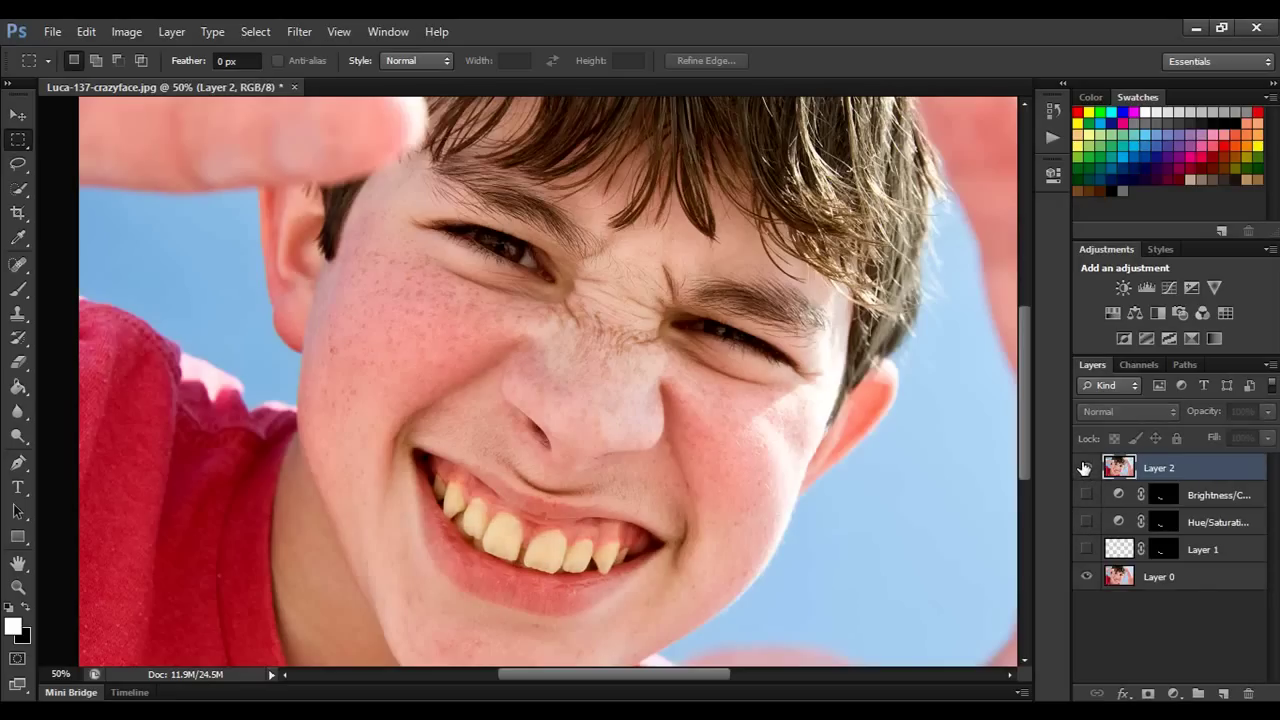